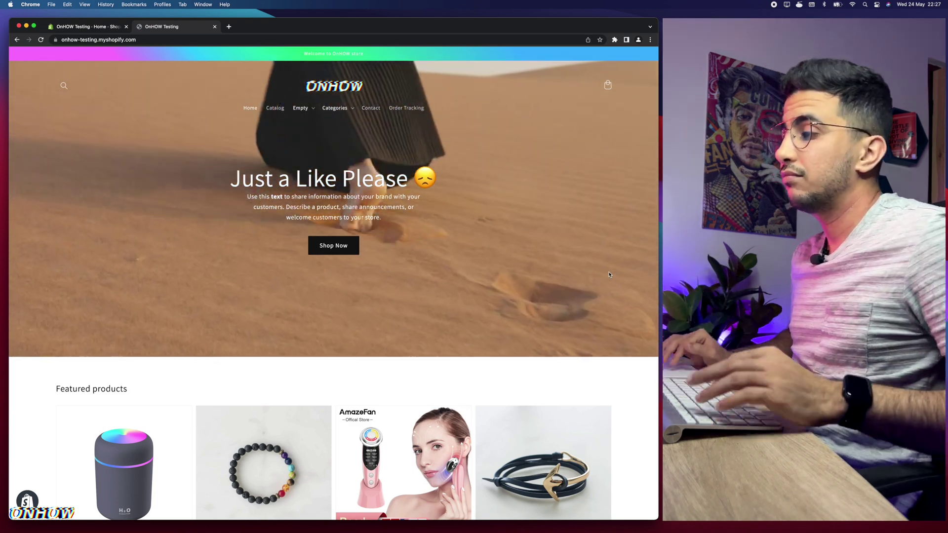
Step: Scroll through the storefront homepage and reset the browser zoom
{"action": "scroll", "coordinate": [610, 275], "scroll_direction": "down", "scroll_amount": 5}
{"action": "scroll", "coordinate": [593, 268], "scroll_direction": "down", "scroll_amount": 2}
{"action": "scroll", "coordinate": [593, 268], "scroll_direction": "up", "scroll_amount": 5}
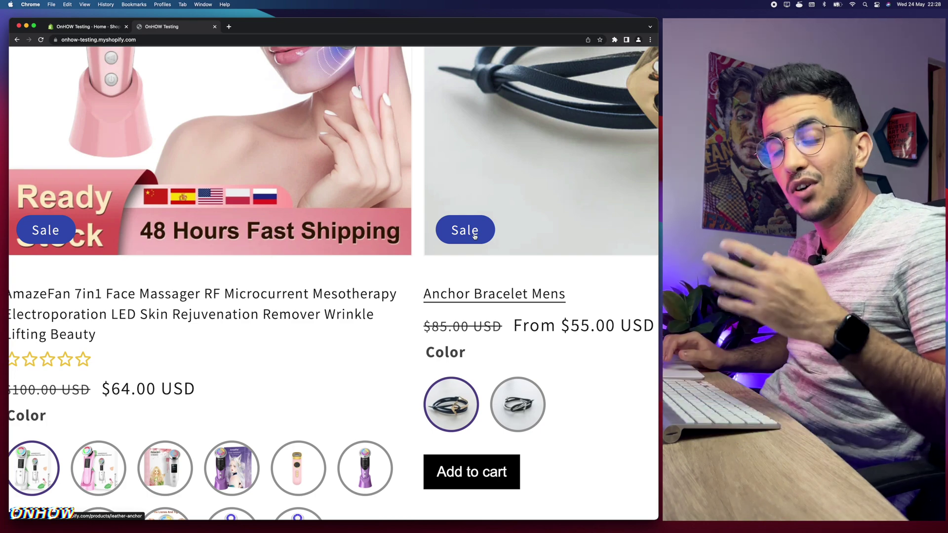
{"action": "key", "text": "super+0"}
{"action": "scroll", "coordinate": [458, 228], "scroll_direction": "up", "scroll_amount": 5}
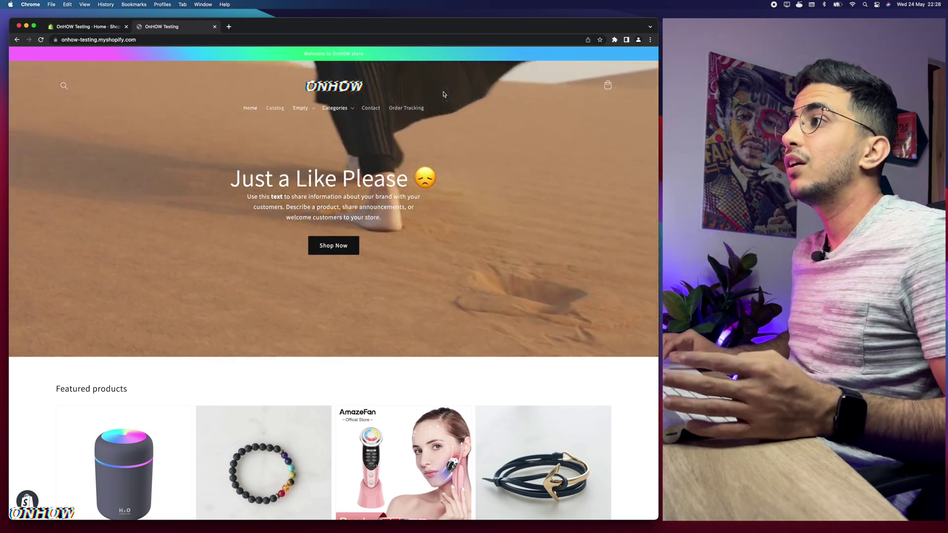
{"action": "scroll", "coordinate": [446, 90], "scroll_direction": "up", "scroll_amount": 5}
{"action": "scroll", "coordinate": [334, 148], "scroll_direction": "left", "scroll_amount": 5}
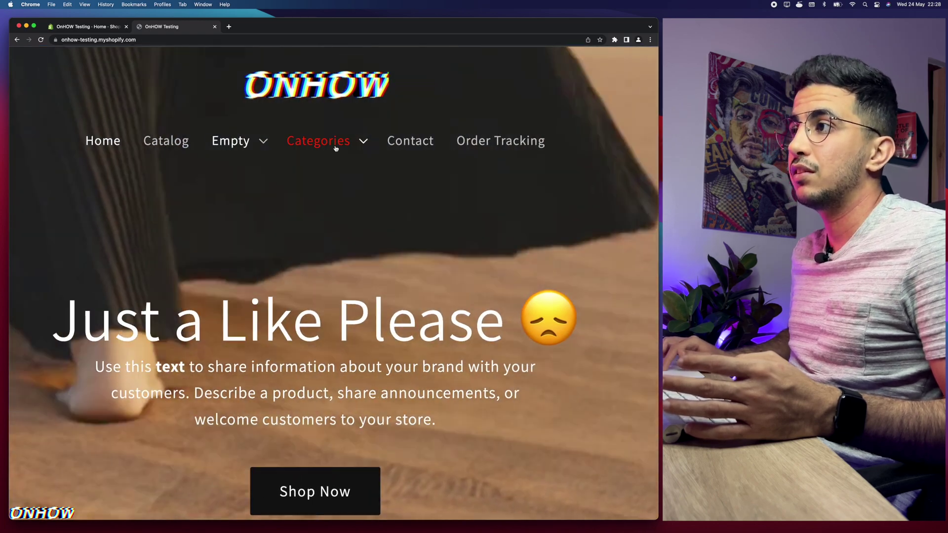
Step: Expand the Empty menu in the storefront navigation to view its items
{"action": "left_click", "coordinate": [229, 142]}
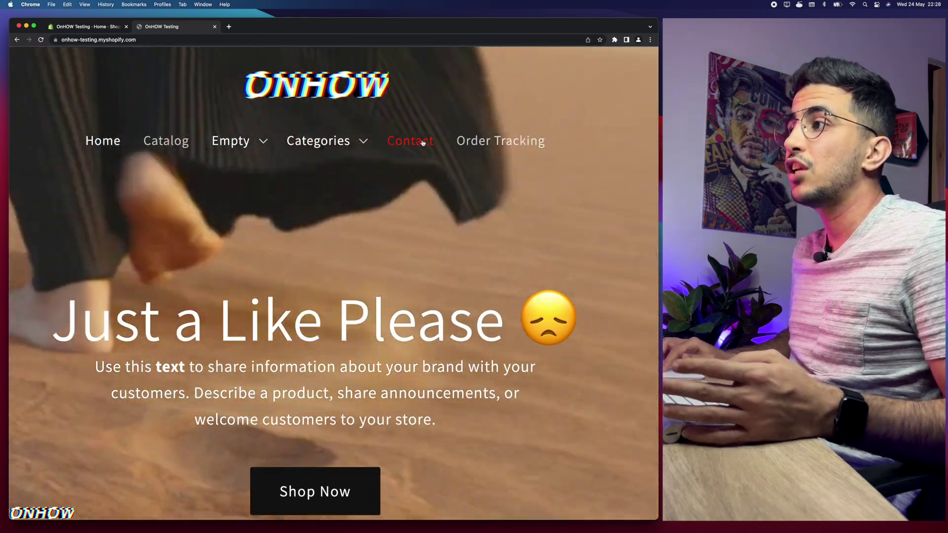
{"action": "mouse_move", "coordinate": [318, 141]}
{"action": "mouse_move", "coordinate": [326, 200]}
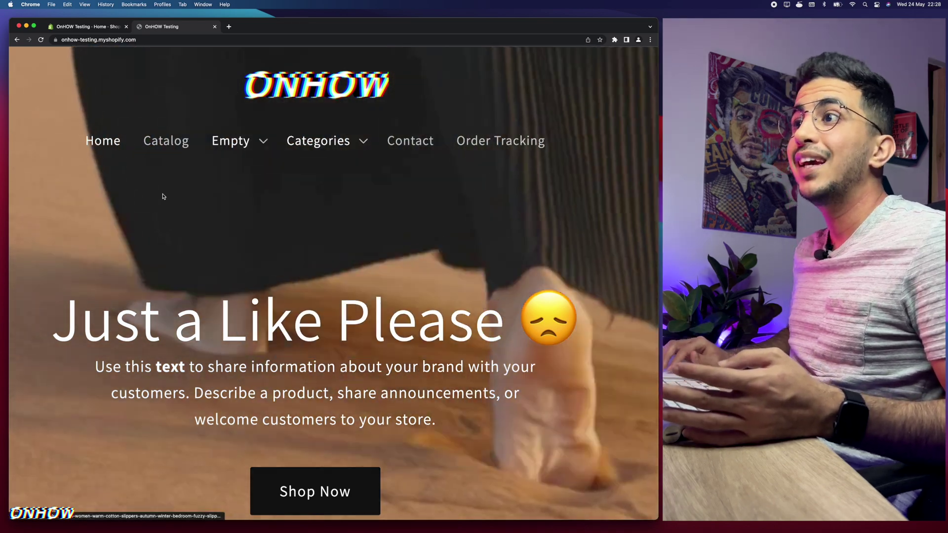
{"action": "scroll", "coordinate": [163, 197], "scroll_direction": "left", "scroll_amount": 5}
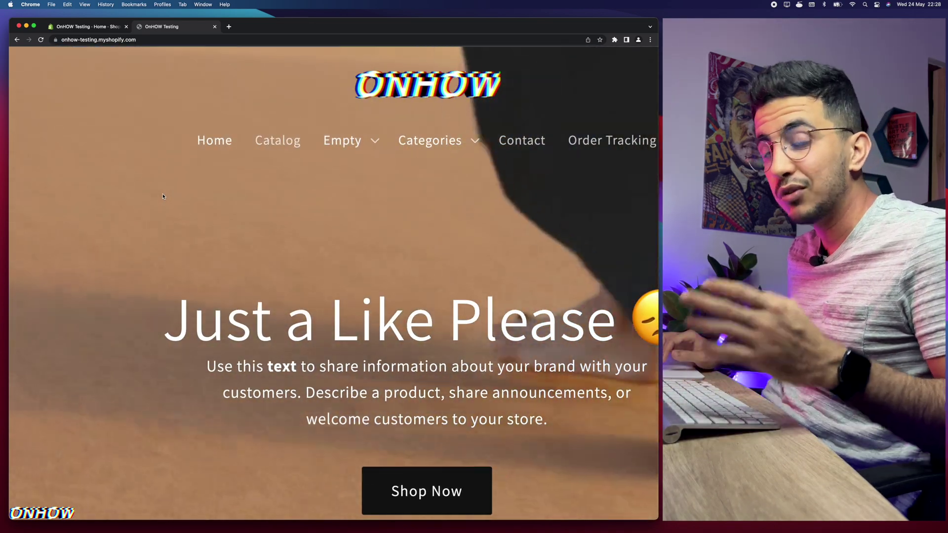
{"action": "scroll", "coordinate": [234, 85], "scroll_direction": "up", "scroll_amount": 2}
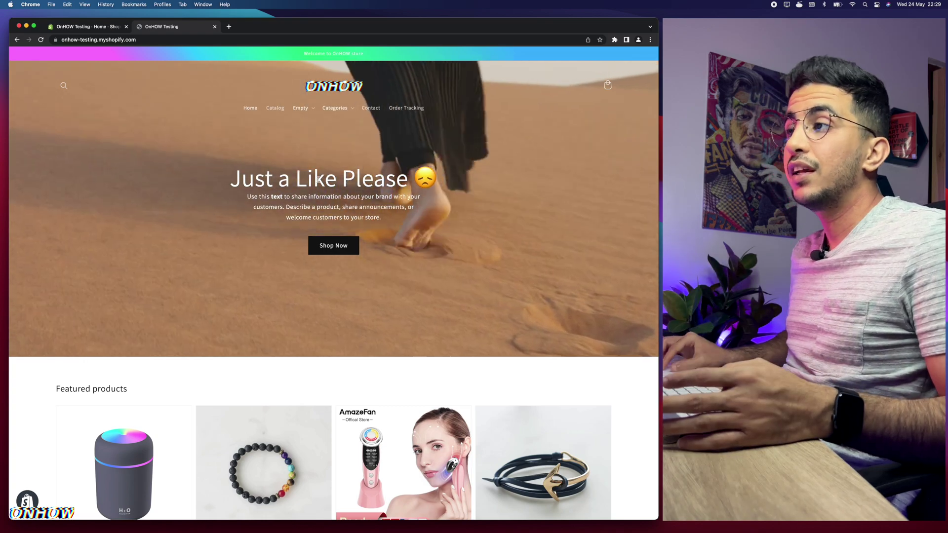
{"action": "scroll", "coordinate": [318, 179], "scroll_direction": "up", "scroll_amount": 5}
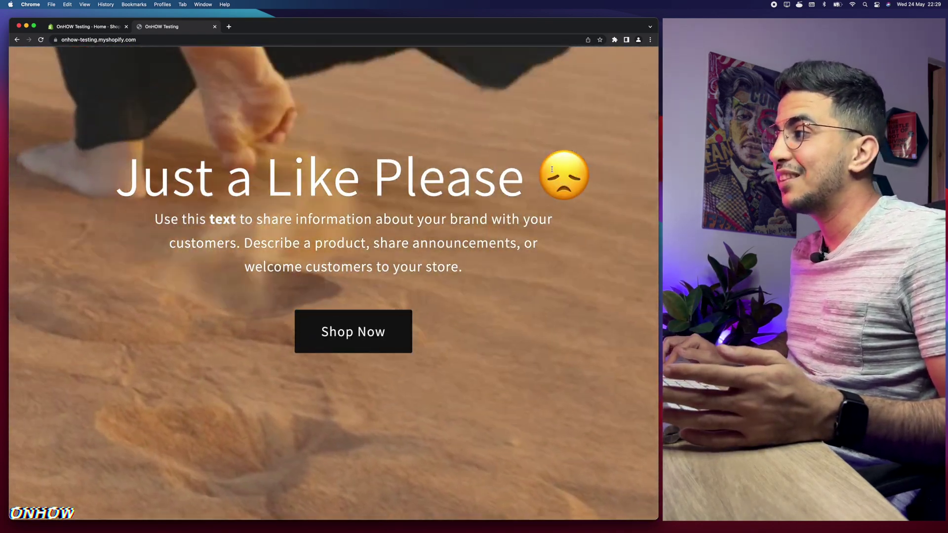
Step: Select the sad emoji in the banner heading, reset the zoom and scroll the homepage
{"action": "left_click_drag", "start_coordinate": [561, 180], "coordinate": [541, 170]}
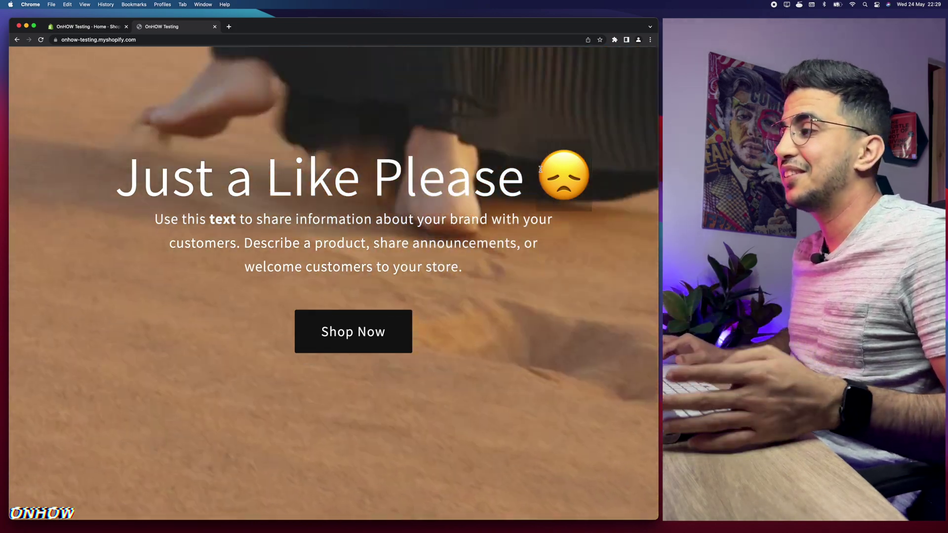
{"action": "key", "text": "super+0"}
{"action": "scroll", "coordinate": [492, 265], "scroll_direction": "down", "scroll_amount": 6}
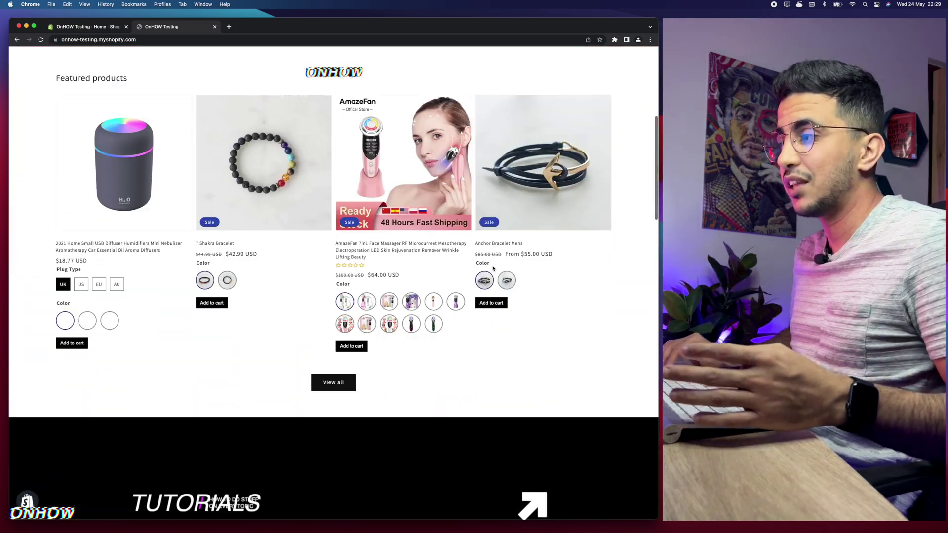
{"action": "scroll", "coordinate": [499, 240], "scroll_direction": "up", "scroll_amount": 5}
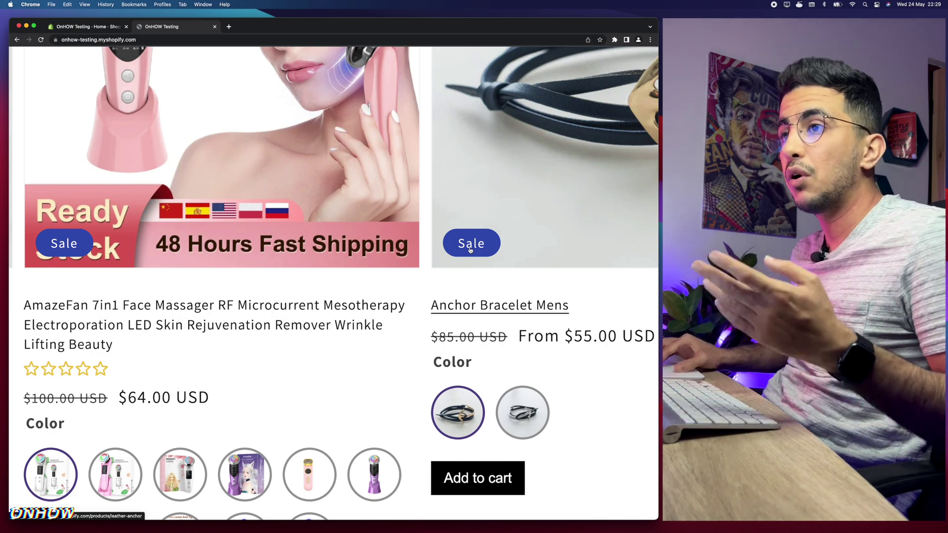
{"action": "scroll", "coordinate": [470, 250], "scroll_direction": "down", "scroll_amount": 5}
{"action": "scroll", "coordinate": [354, 193], "scroll_direction": "up", "scroll_amount": 3}
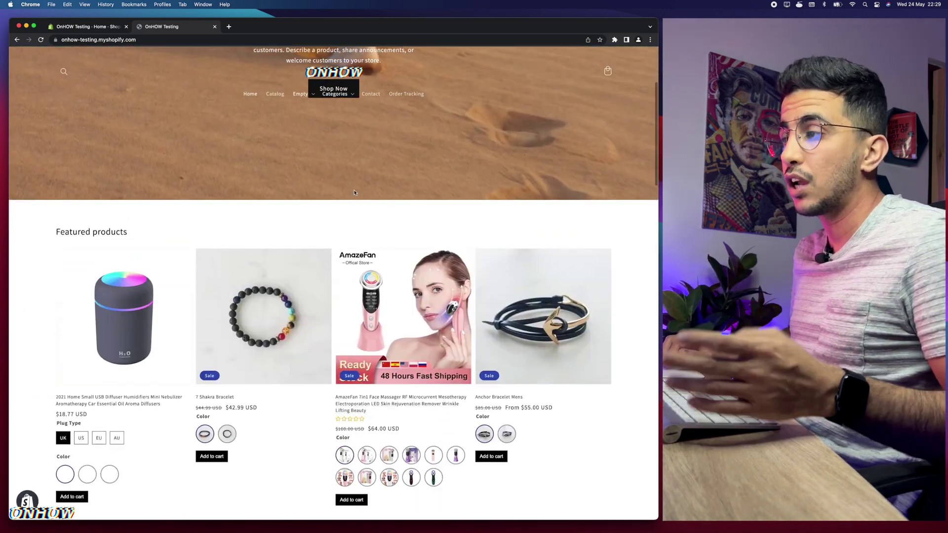
{"action": "scroll", "coordinate": [354, 192], "scroll_direction": "up", "scroll_amount": 3}
{"action": "scroll", "coordinate": [354, 193], "scroll_direction": "down", "scroll_amount": 7}
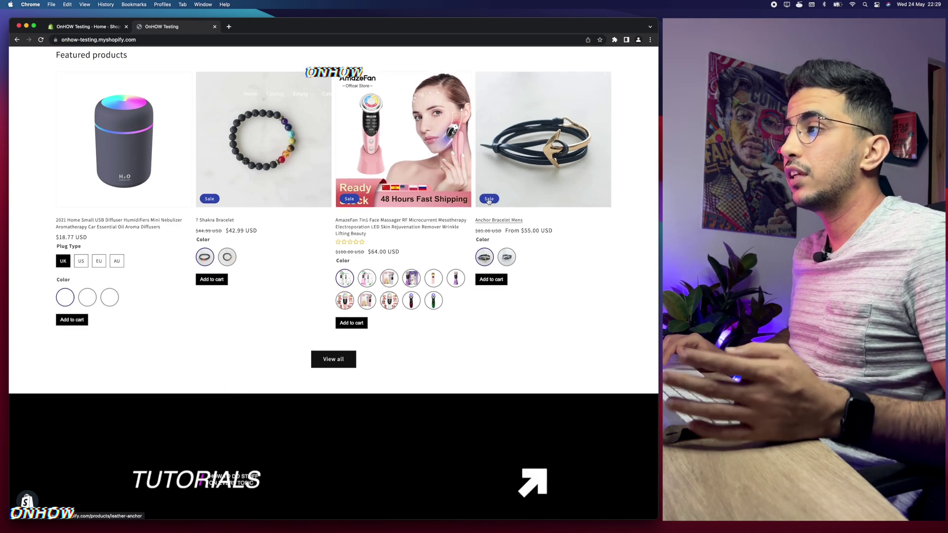
Step: View the Anchor Bracelet Mens product page, go back, then switch to the admin tab
{"action": "left_click", "coordinate": [416, 201]}
{"action": "scroll", "coordinate": [494, 222], "scroll_direction": "up", "scroll_amount": 2}
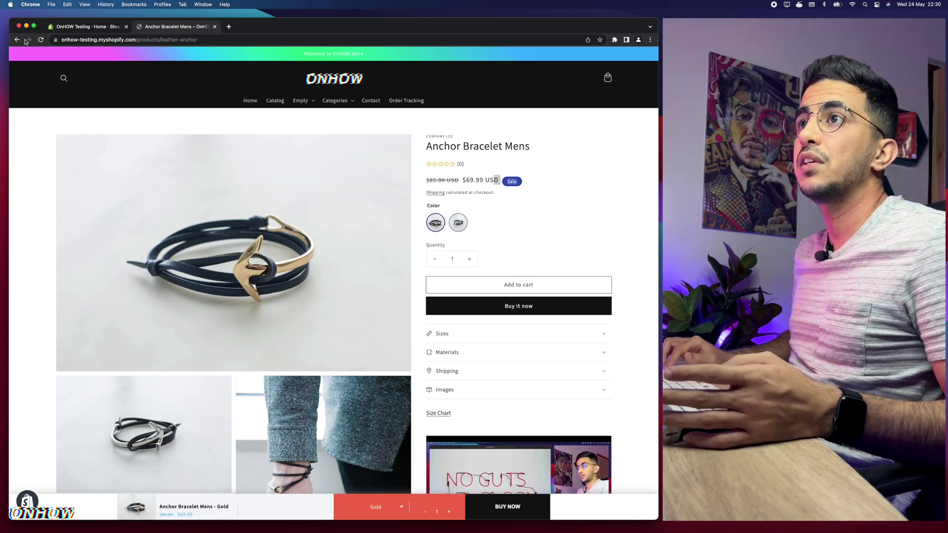
{"action": "left_click", "coordinate": [17, 40]}
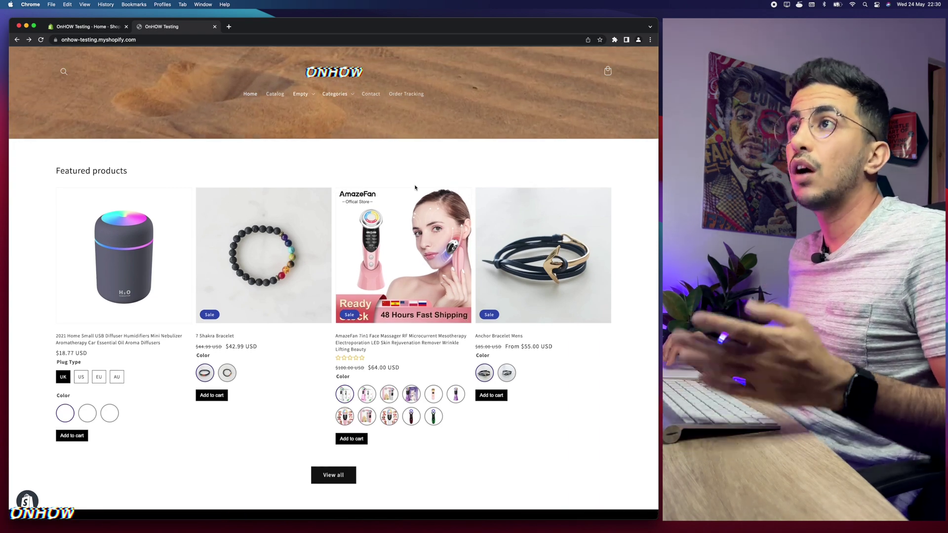
{"action": "left_click", "coordinate": [103, 31]}
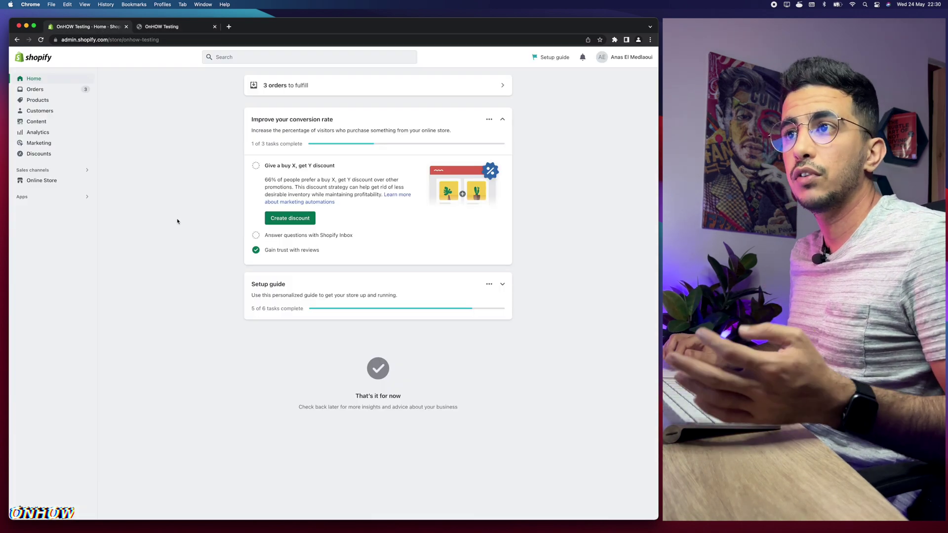
Step: Open Edit code for the Dawn theme from Online Store > Themes
{"action": "left_click", "coordinate": [35, 181]}
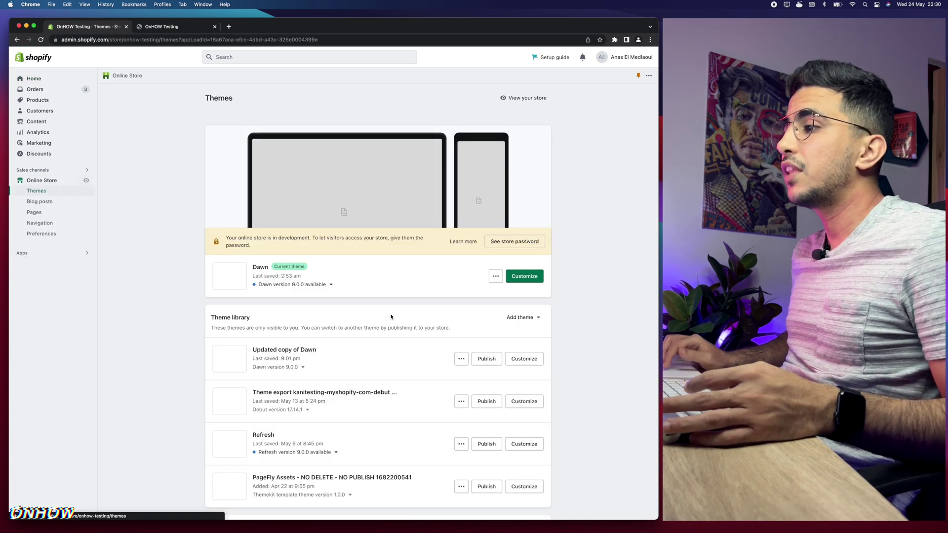
{"action": "left_click", "coordinate": [496, 277]}
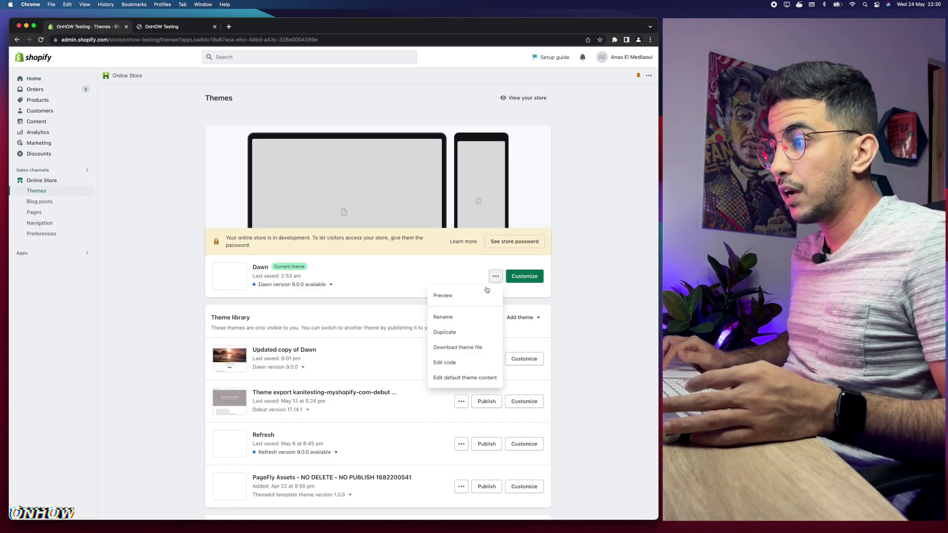
{"action": "left_click", "coordinate": [447, 363]}
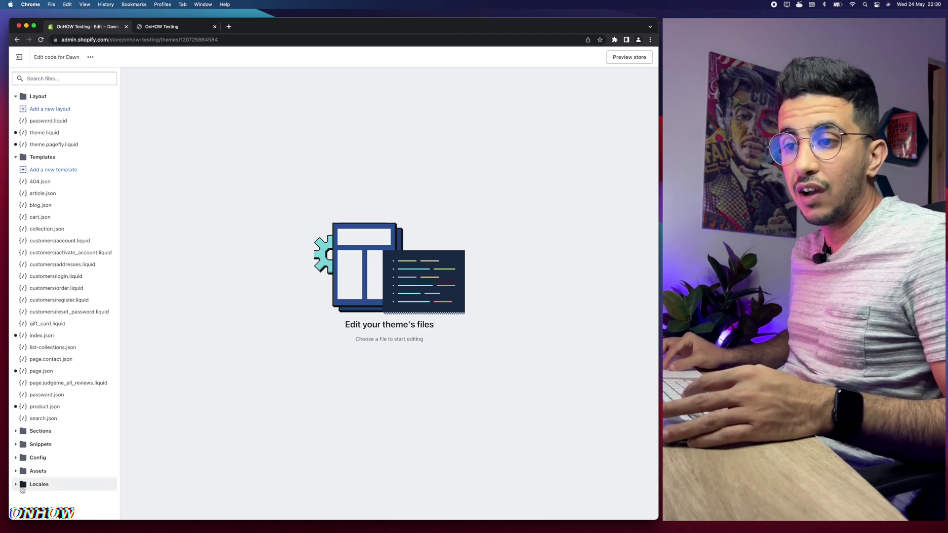
Step: Scroll the file tree down to Locales and open en.default.json
{"action": "scroll", "coordinate": [30, 487], "scroll_direction": "down", "scroll_amount": 3}
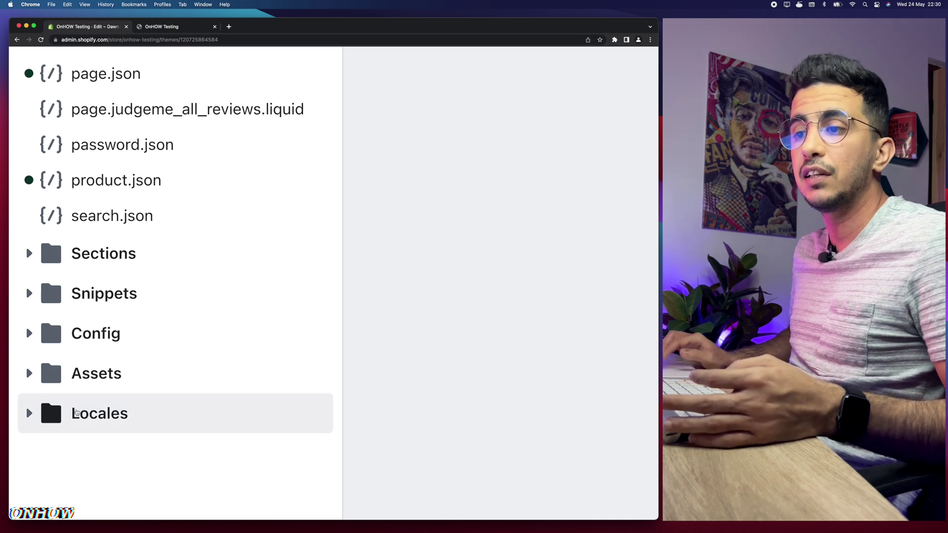
{"action": "scroll", "coordinate": [77, 412], "scroll_direction": "down", "scroll_amount": 6}
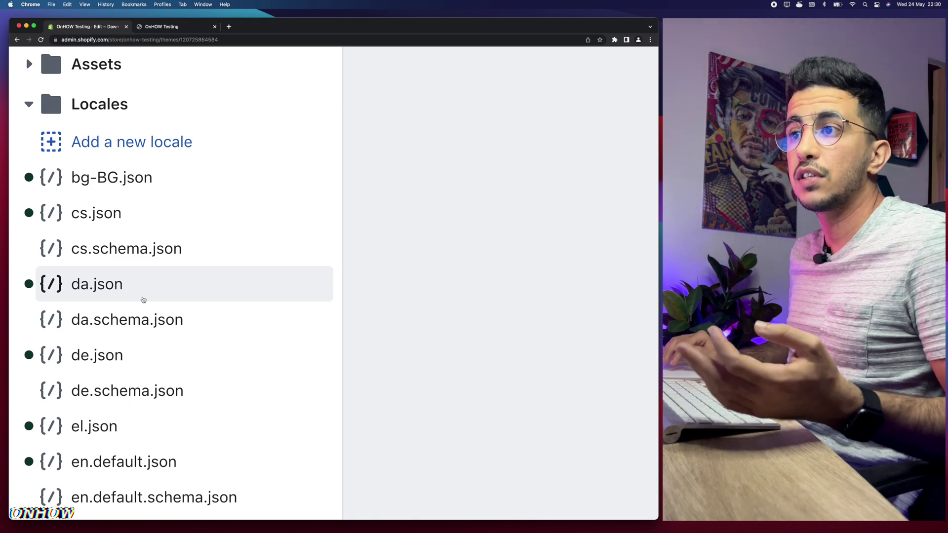
{"action": "scroll", "coordinate": [143, 300], "scroll_direction": "down", "scroll_amount": 2}
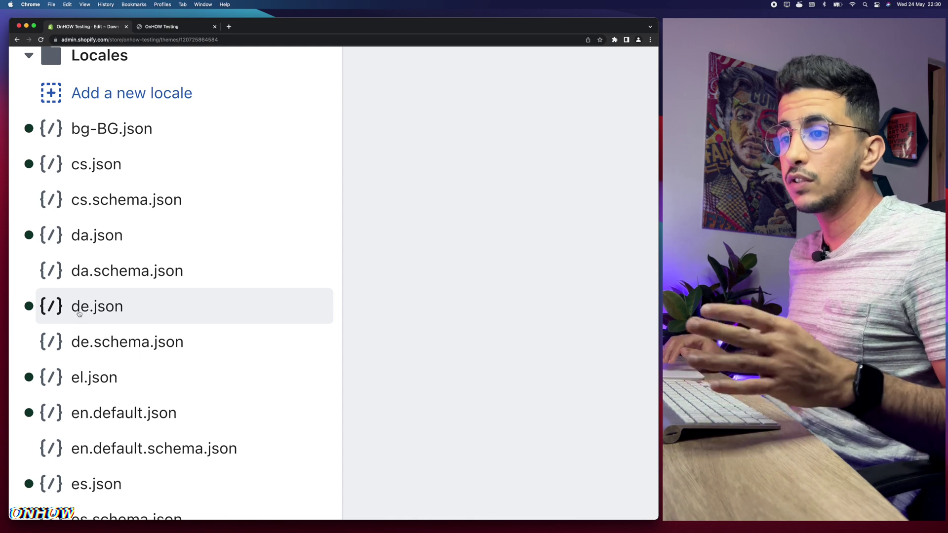
{"action": "scroll", "coordinate": [79, 314], "scroll_direction": "down", "scroll_amount": 5}
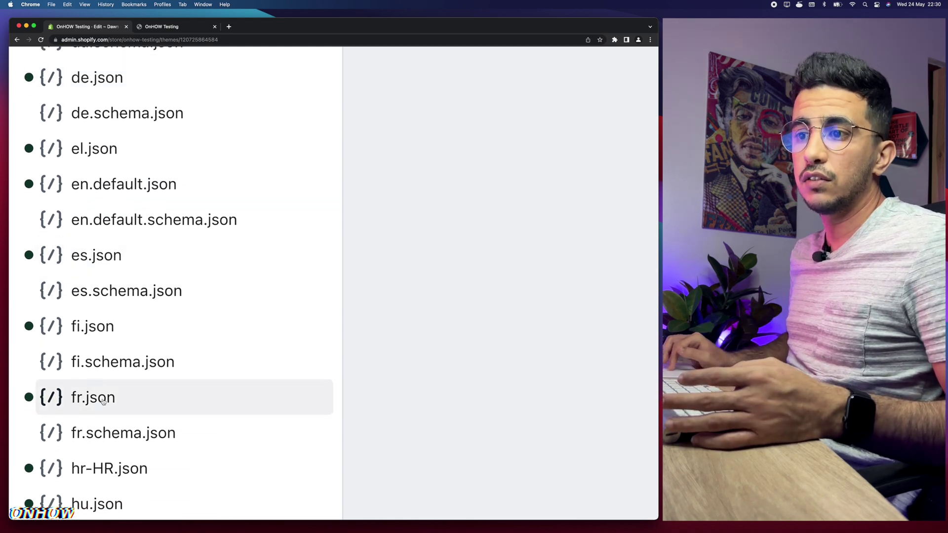
{"action": "scroll", "coordinate": [87, 403], "scroll_direction": "up", "scroll_amount": 3}
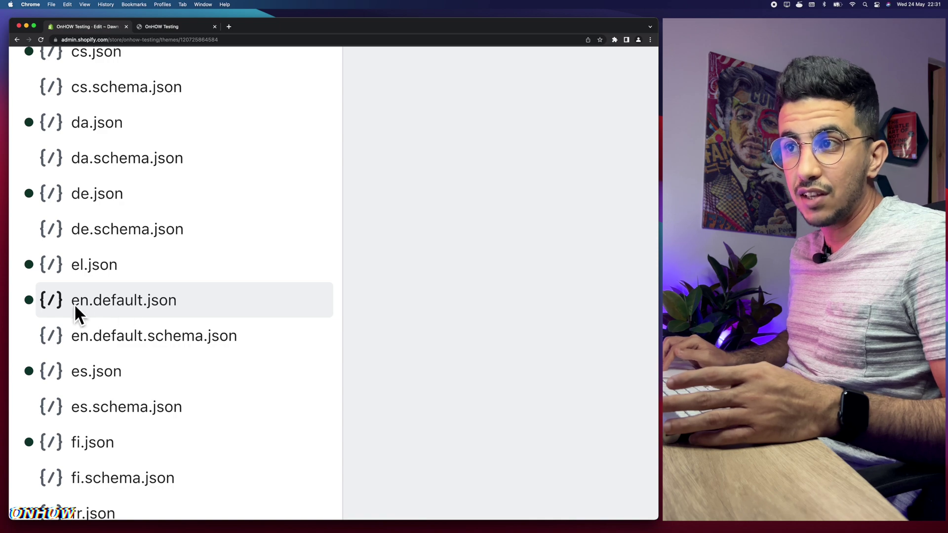
{"action": "left_click", "coordinate": [125, 305]}
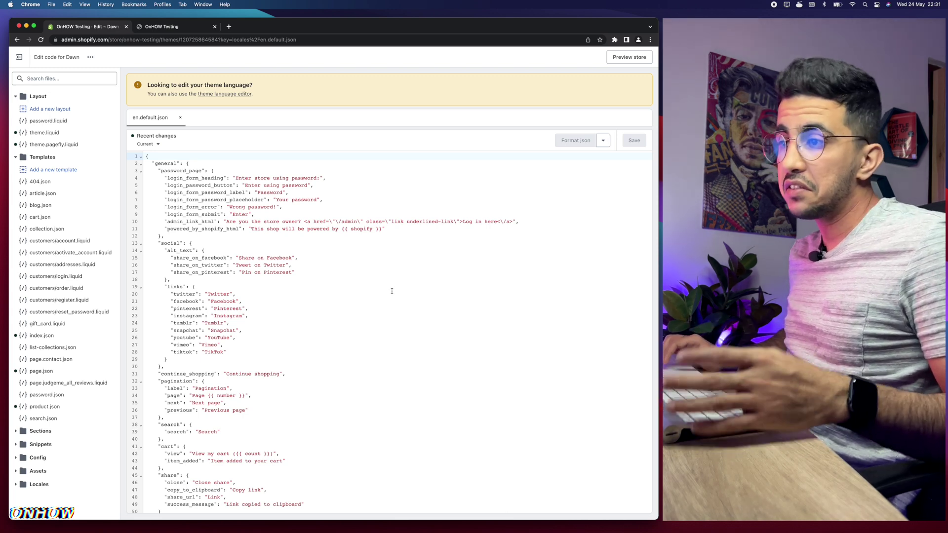
Step: Place the cursor in the en.default.json text and bring up the Find bar with Cmd+F
{"action": "left_click", "coordinate": [350, 288]}
{"action": "left_click", "coordinate": [366, 296]}
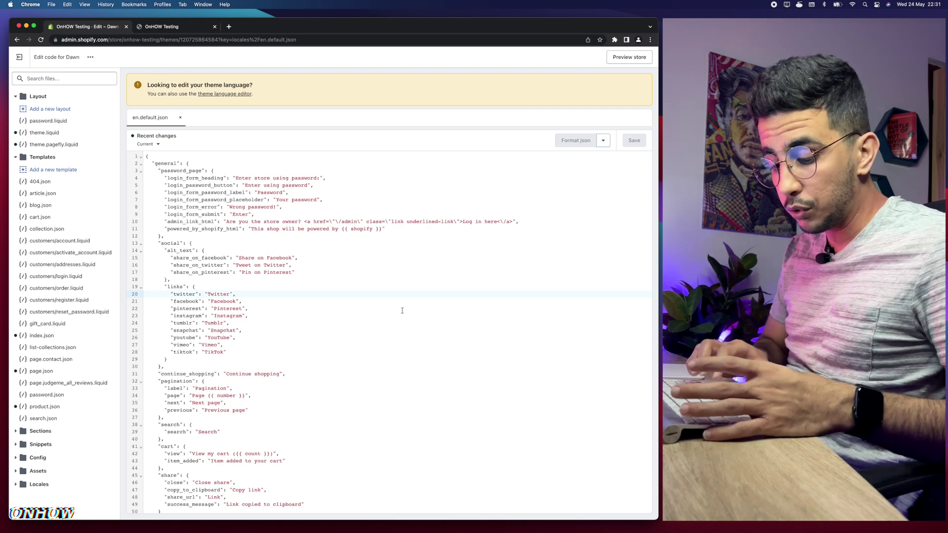
{"action": "key", "text": "super+f"}
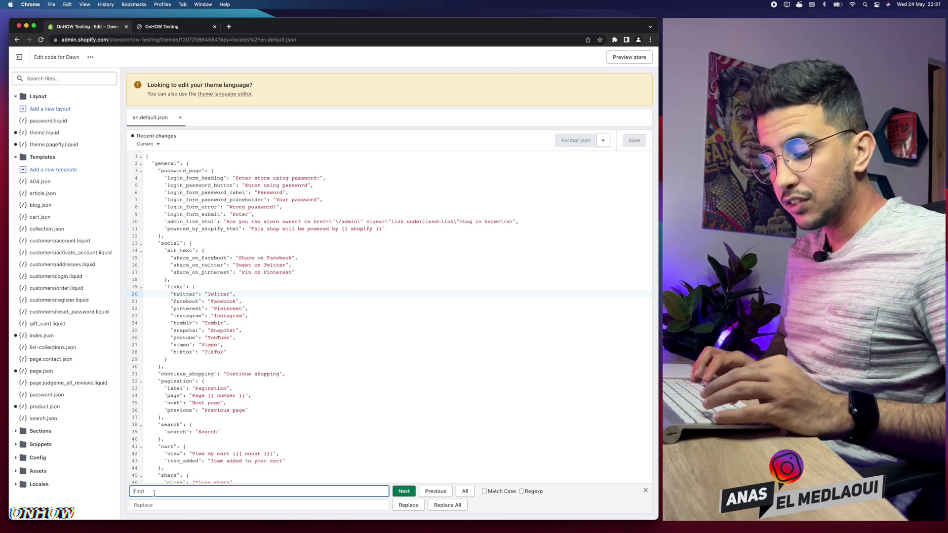
Step: Search for 'Sale' and select the word Sale in line 104's on_sale value
{"action": "type", "text": "Sale"}
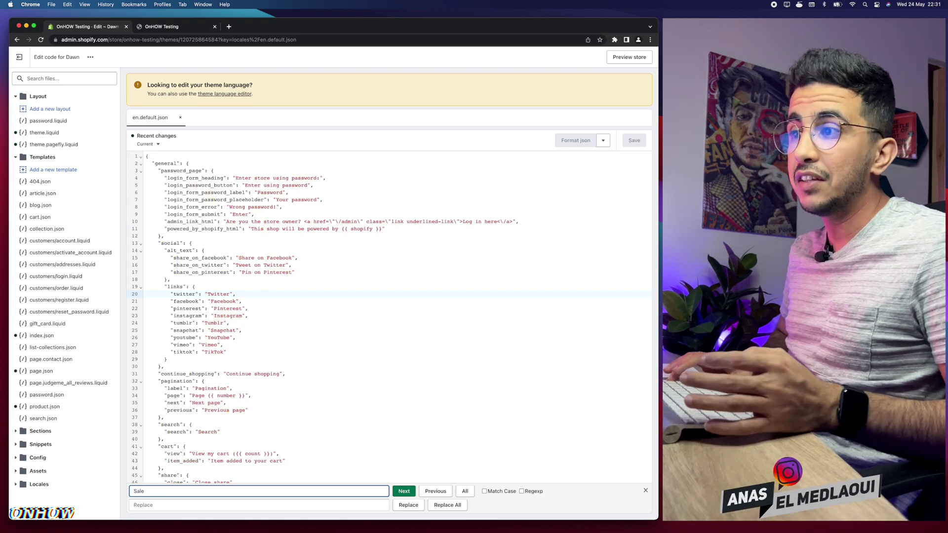
{"action": "key", "text": "Return"}
{"action": "scroll", "coordinate": [246, 436], "scroll_direction": "down", "scroll_amount": 5}
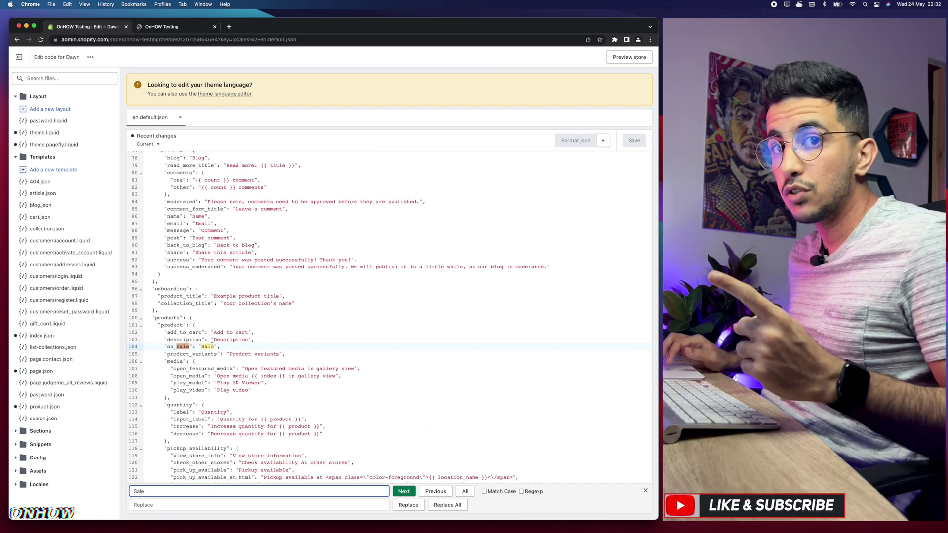
{"action": "left_click", "coordinate": [201, 347]}
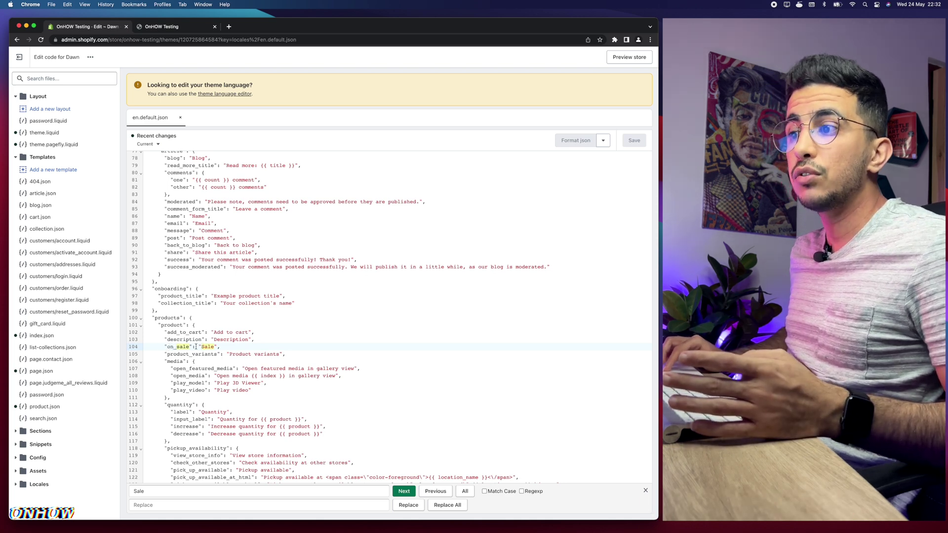
{"action": "left_click_drag", "start_coordinate": [201, 347], "coordinate": [212, 347]}
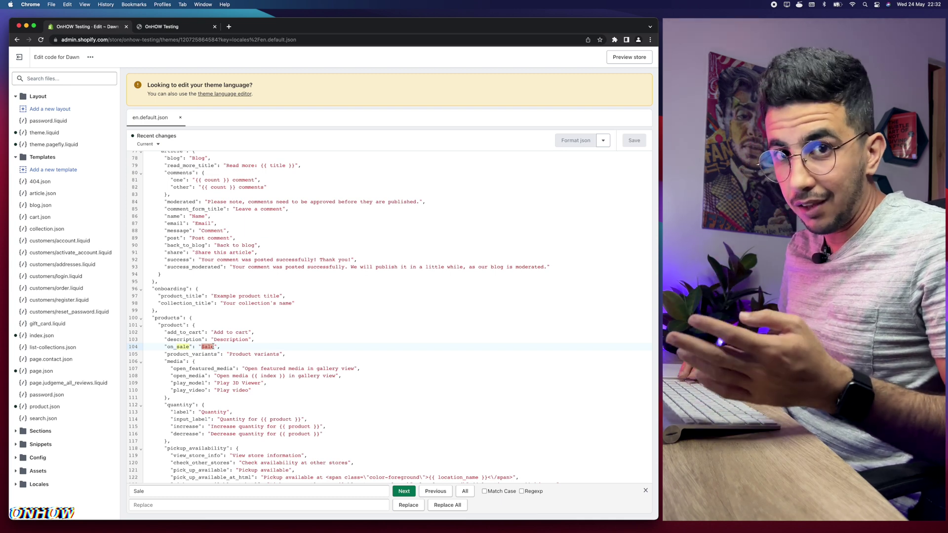
Step: Type the new label over 'Sale' on line 104 (entered as 'Bit Iike') and deselect it
{"action": "key", "text": "Escape"}
{"action": "type", "text": "Bit I"}
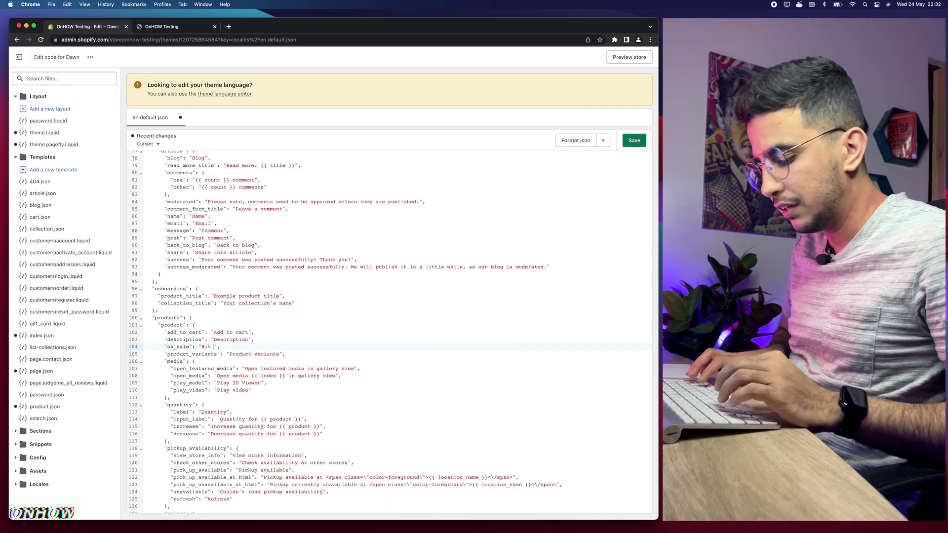
{"action": "type", "text": "ike"}
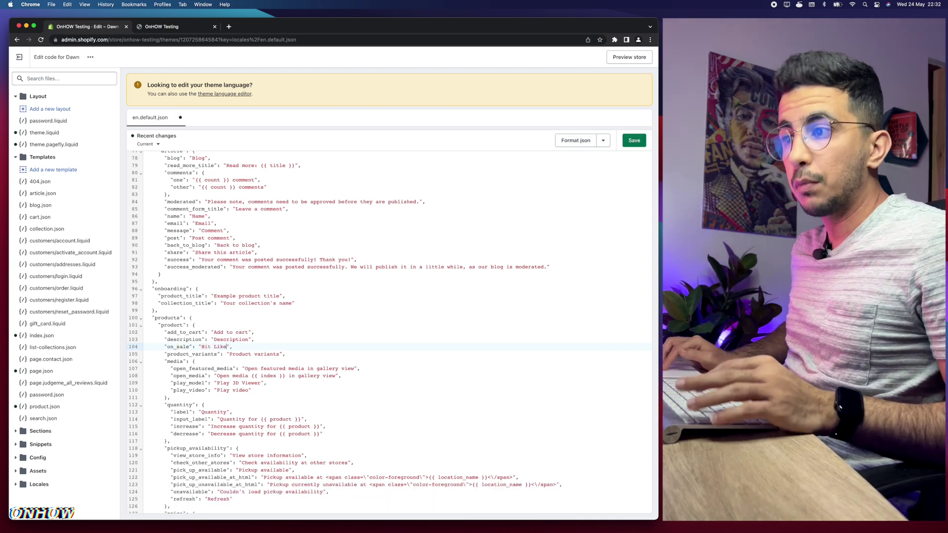
{"action": "left_click_drag", "start_coordinate": [201, 347], "coordinate": [229, 346]}
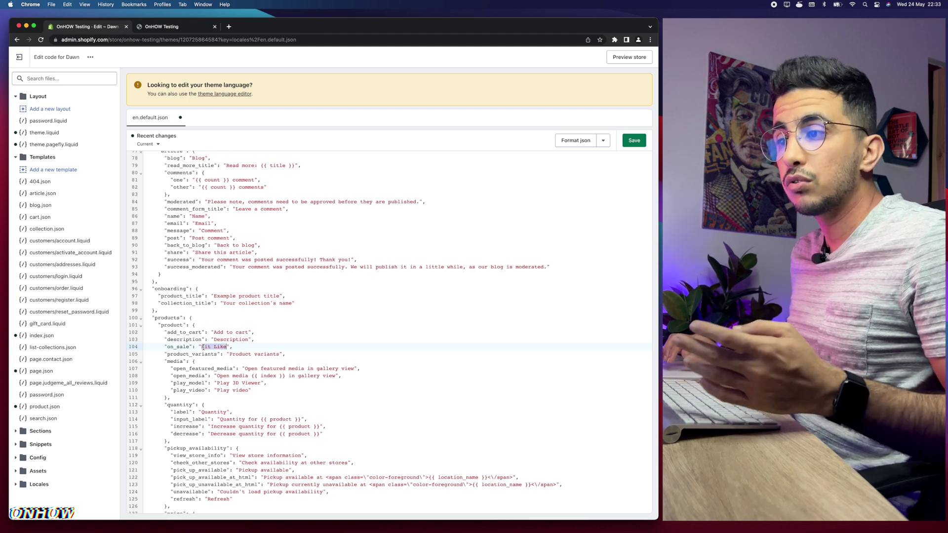
{"action": "left_click", "coordinate": [335, 347]}
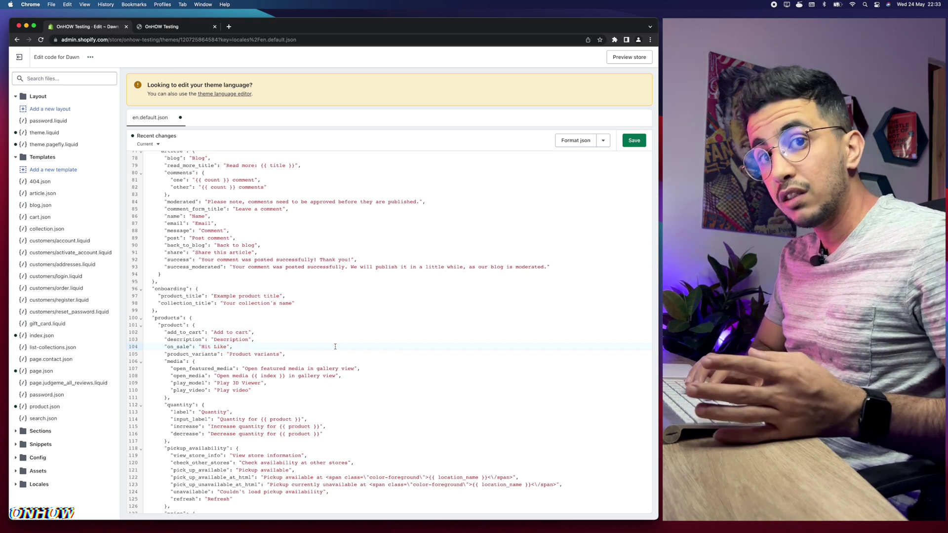
Step: Search 'Sale' again and place the cursor in the on_sale value on line 405
{"action": "key", "text": "cmd+f"}
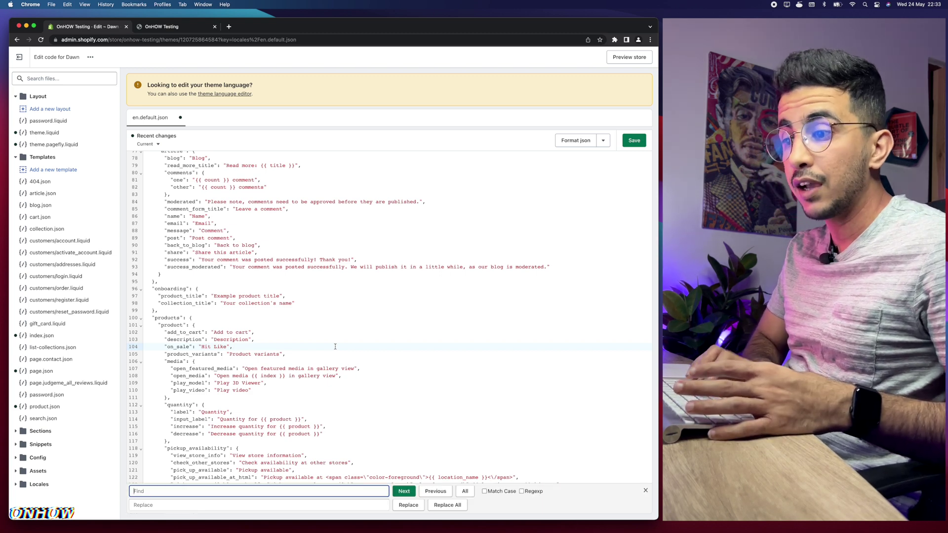
{"action": "type", "text": "Sale"}
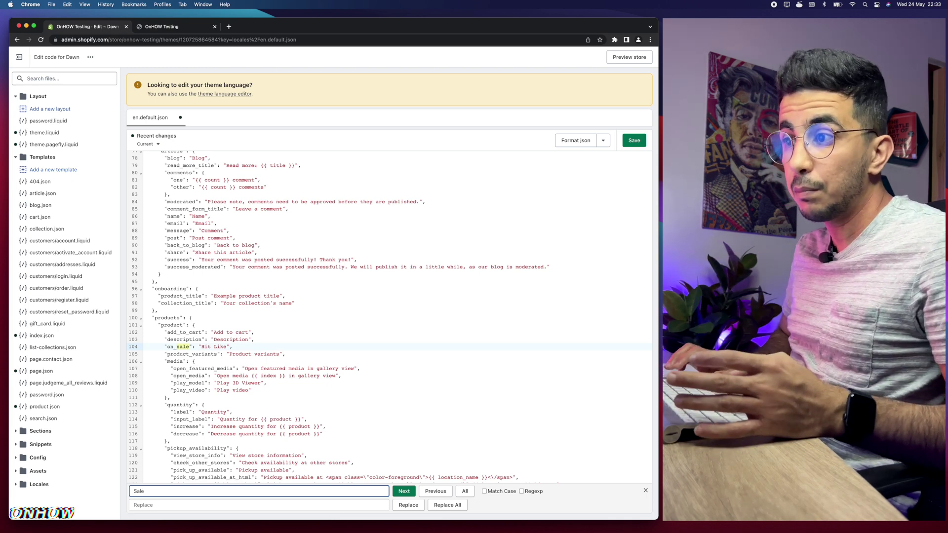
{"action": "key", "text": "Return"}
{"action": "key", "text": "Return"}
{"action": "key", "text": "Return"}
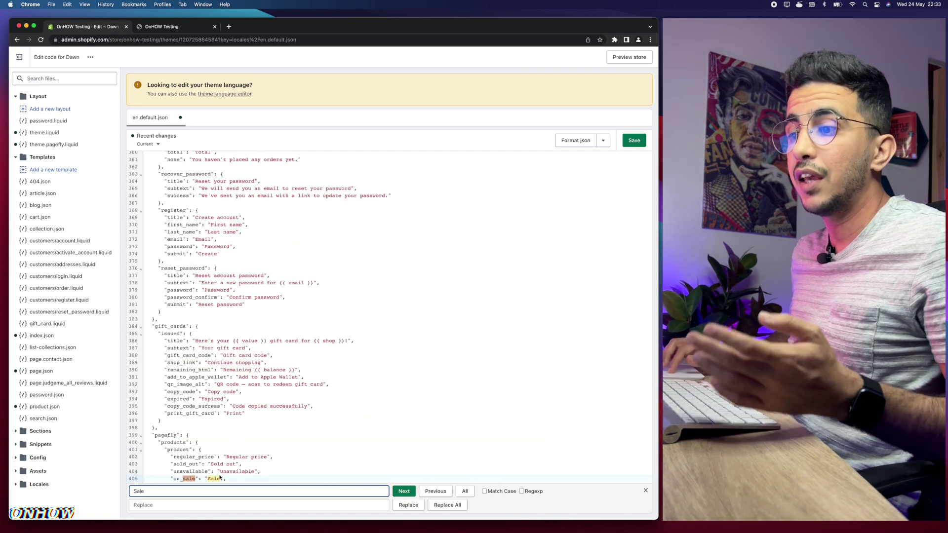
{"action": "scroll", "coordinate": [220, 478], "scroll_direction": "down", "scroll_amount": 5}
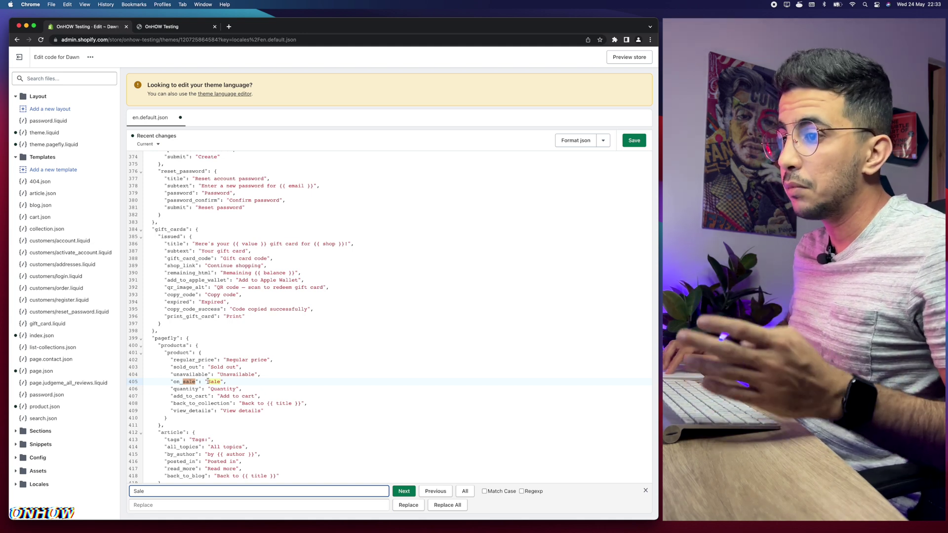
{"action": "left_click", "coordinate": [207, 382]}
Step: Change line 405's on_sale value to 'Hit Like' and save en.default.json
{"action": "left_click_drag", "start_coordinate": [208, 382], "coordinate": [220, 383]}
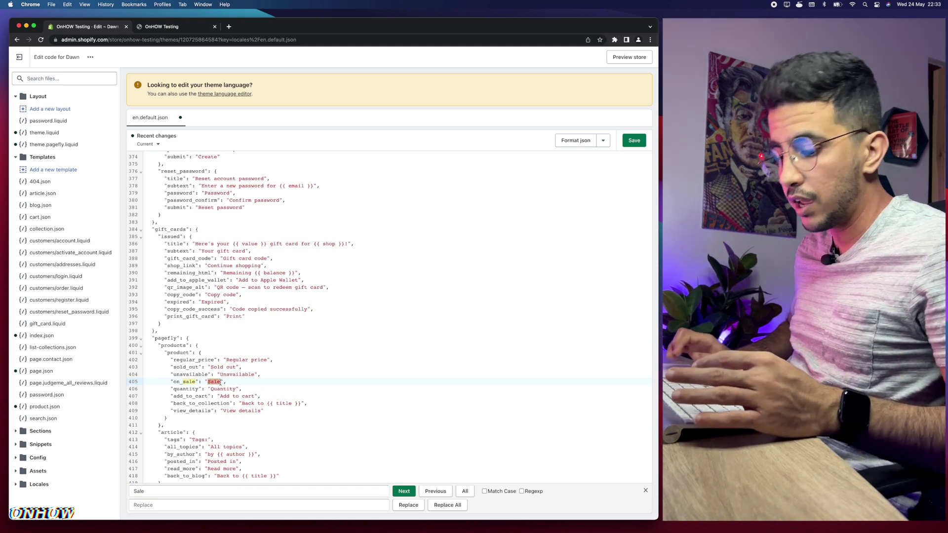
{"action": "key", "text": "Escape"}
{"action": "type", "text": "Hit Like"}
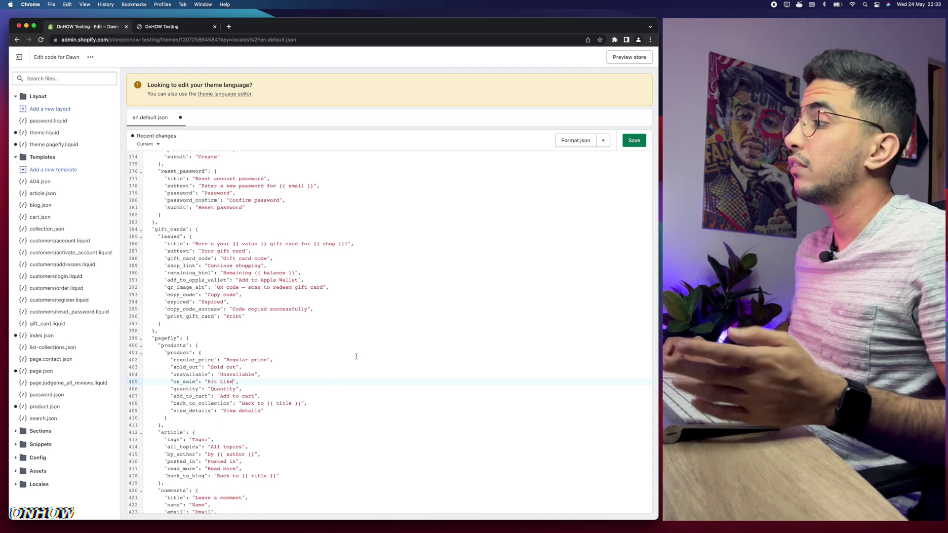
{"action": "left_click", "coordinate": [634, 141]}
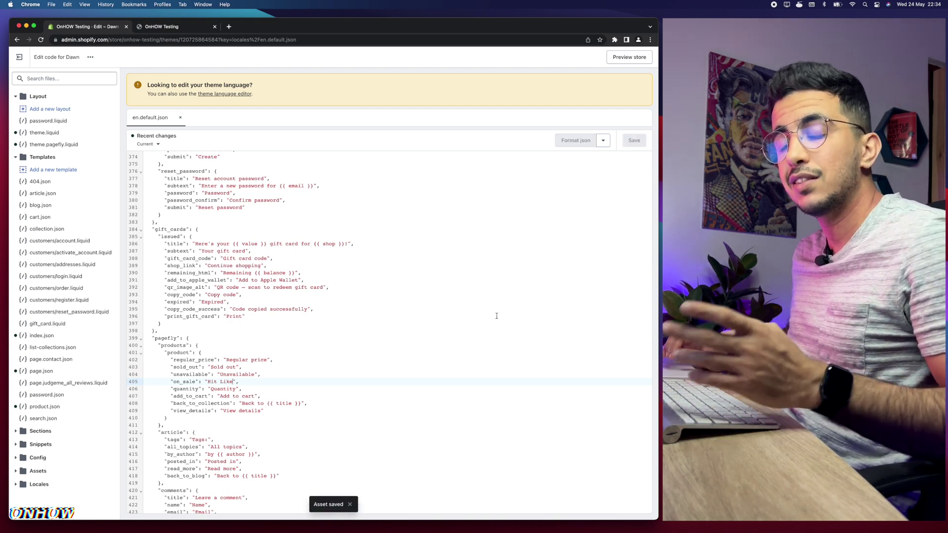
Step: Switch to the storefront tab and reload it to pick up the new labels
{"action": "left_click", "coordinate": [178, 28]}
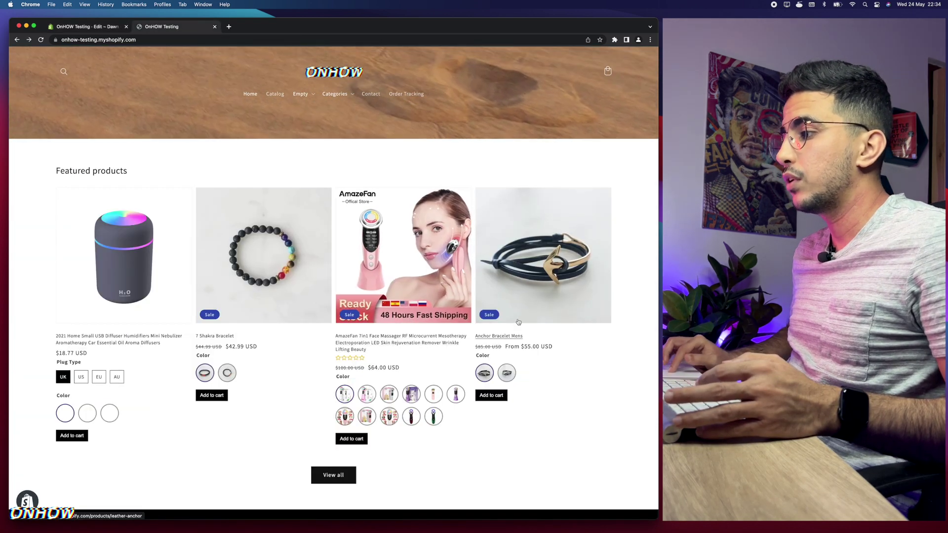
{"action": "scroll", "coordinate": [513, 302], "scroll_direction": "up", "scroll_amount": 5}
{"action": "scroll", "coordinate": [449, 351], "scroll_direction": "down", "scroll_amount": 5}
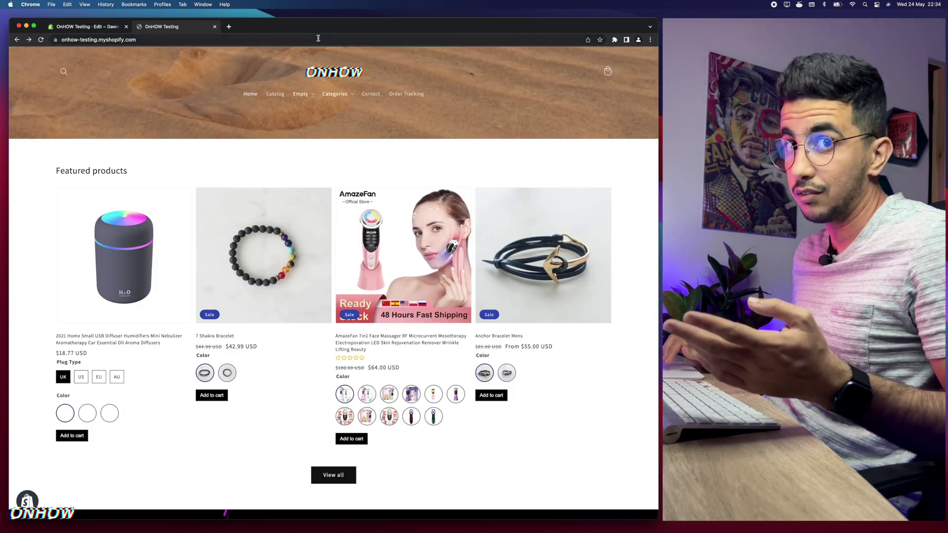
{"action": "left_click", "coordinate": [318, 38]}
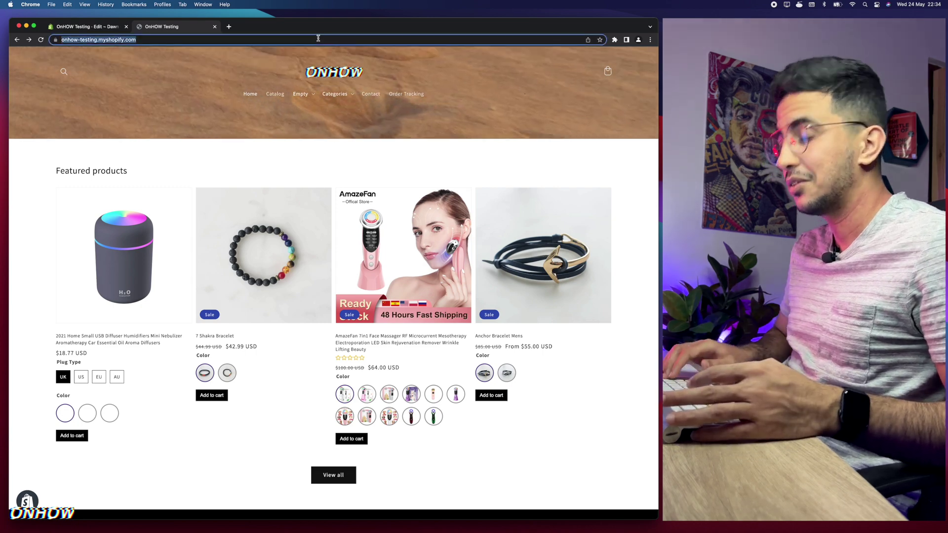
{"action": "key", "text": "Return"}
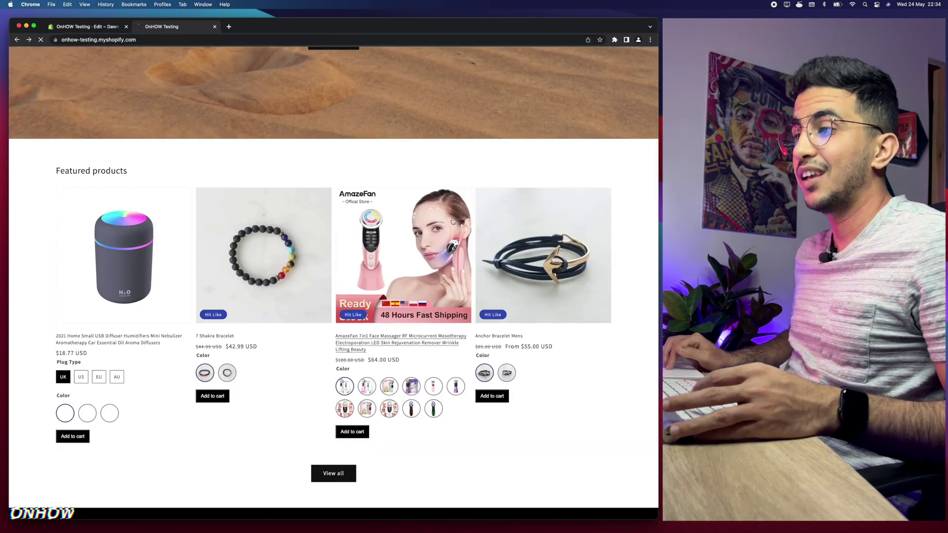
Step: Open the Anchor Bracelet Mens product page and highlight its 'Hit Like' badge
{"action": "scroll", "coordinate": [514, 295], "scroll_direction": "up", "scroll_amount": 5}
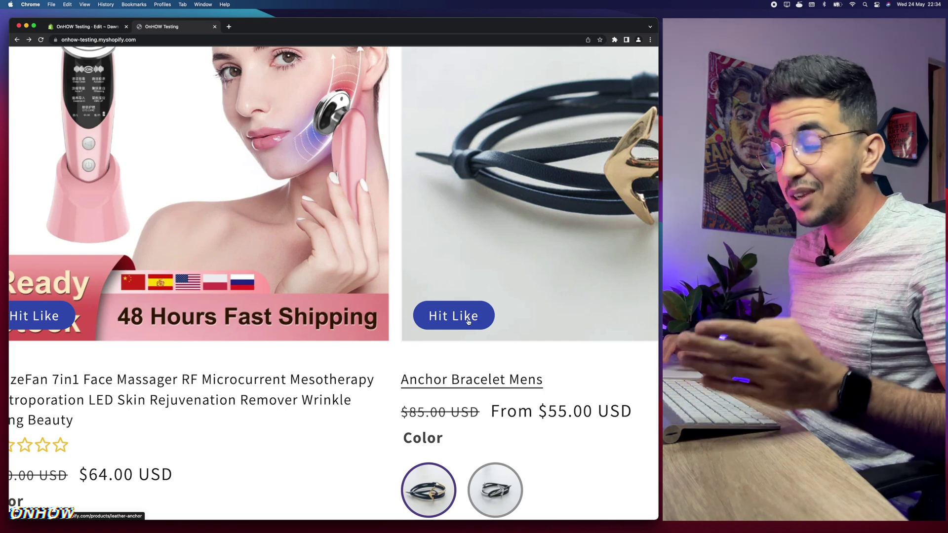
{"action": "scroll", "coordinate": [469, 321], "scroll_direction": "down", "scroll_amount": 5}
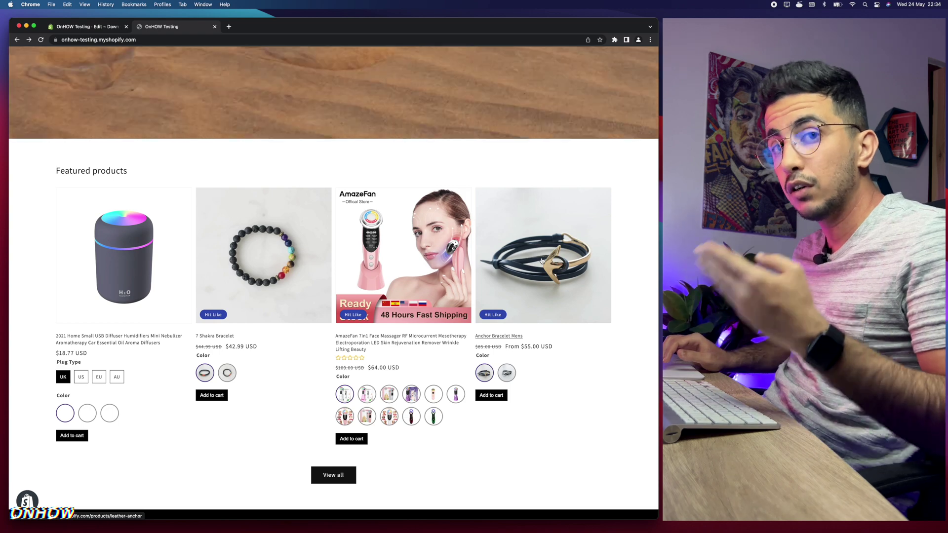
{"action": "left_click", "coordinate": [542, 261]}
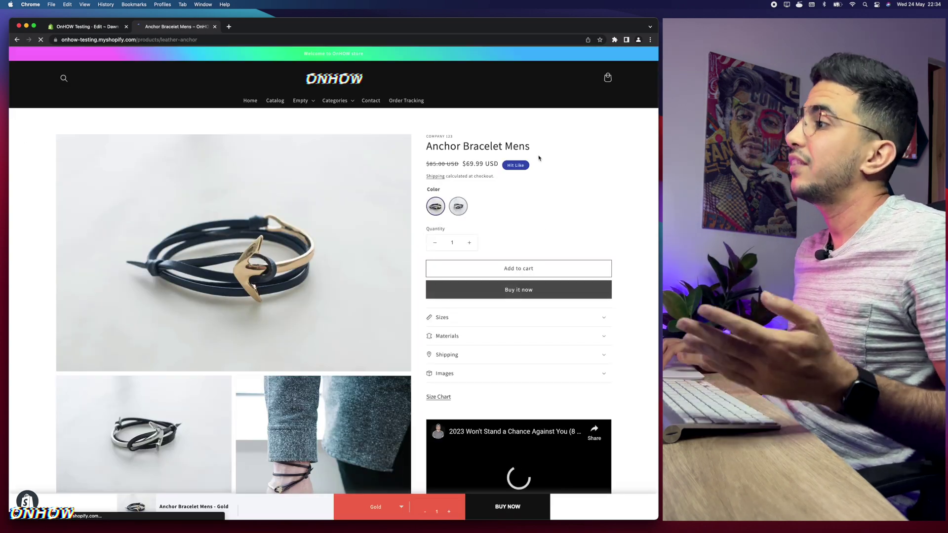
{"action": "scroll", "coordinate": [554, 173], "scroll_direction": "up", "scroll_amount": 5}
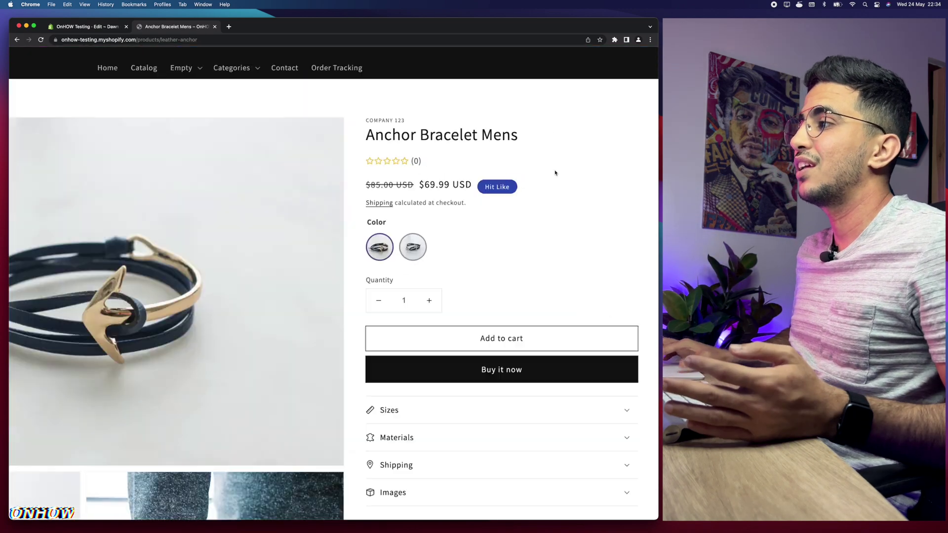
{"action": "left_click_drag", "start_coordinate": [416, 202], "coordinate": [482, 207]}
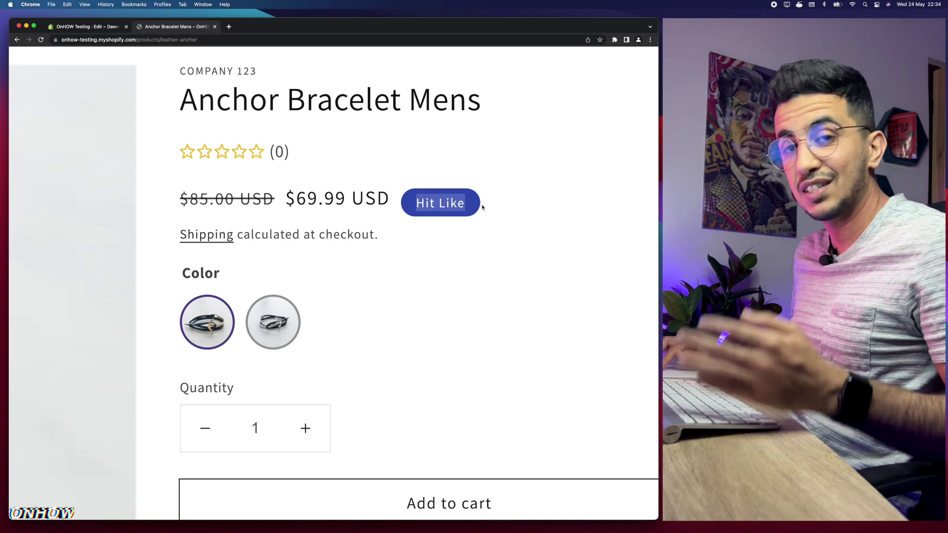